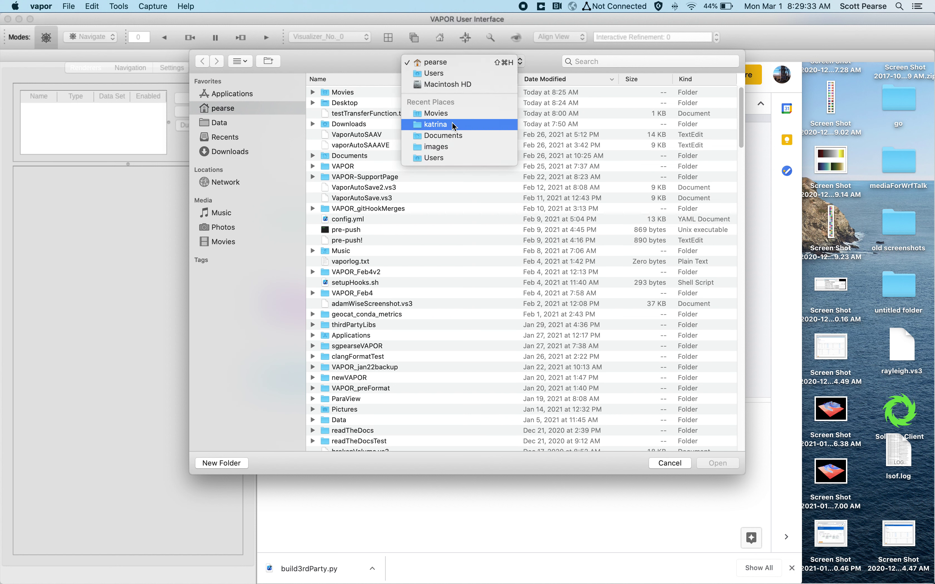
Step: Load the WRF output file wrfout_d02_2005-08-29_09 from the katrina folder
click(449, 124)
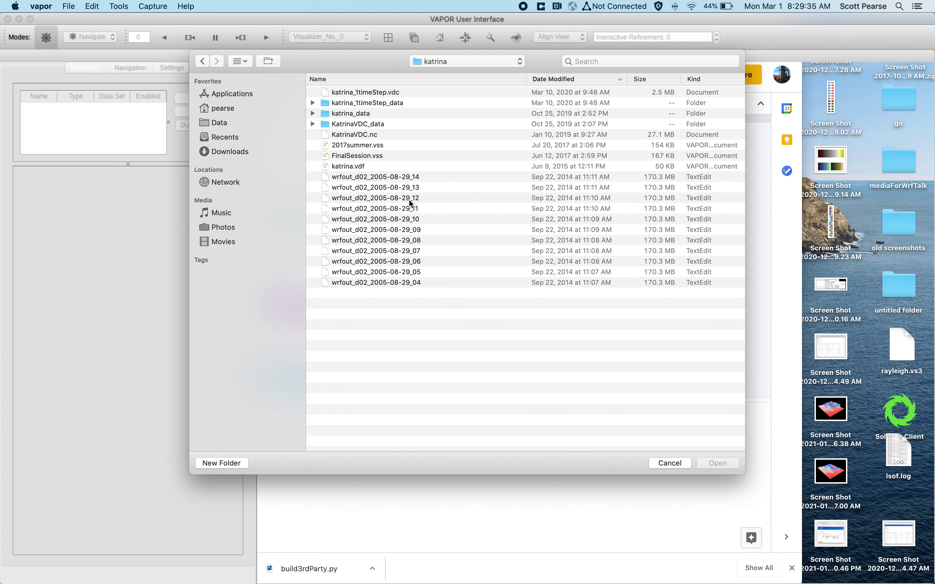
click(434, 229)
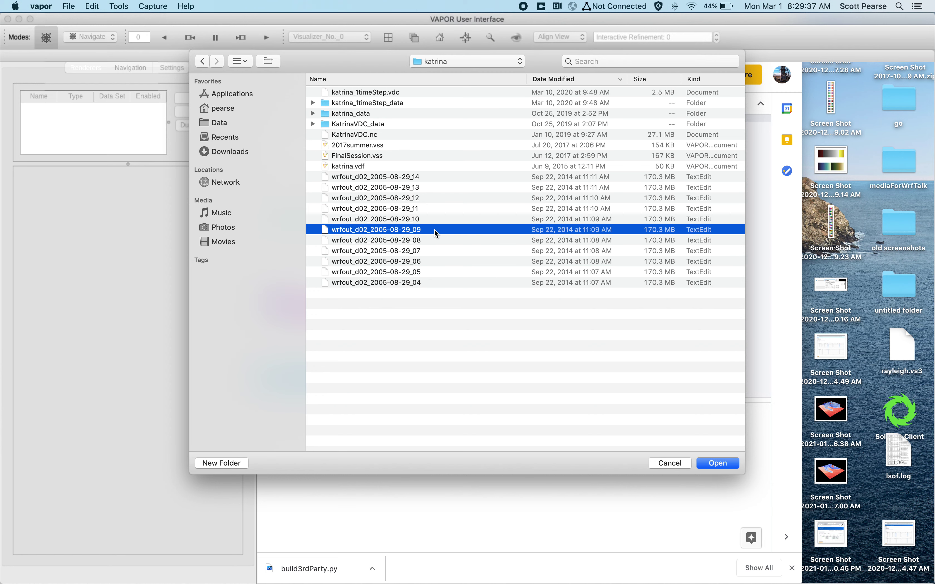
click(705, 467)
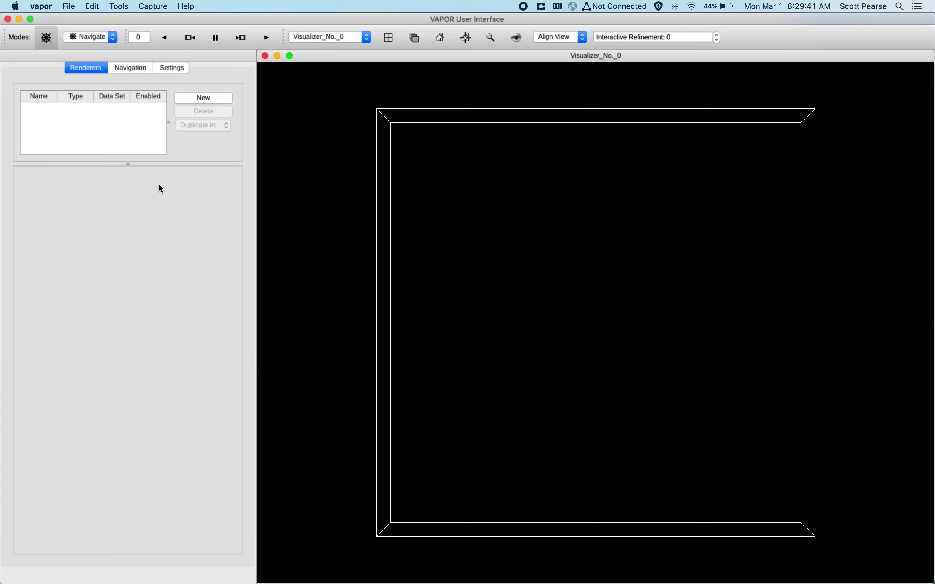
Step: Create a Volume renderer for the wrfout_d02_2005-08-29_09 data set and enable it to render variable P
drag(548, 294, 555, 262)
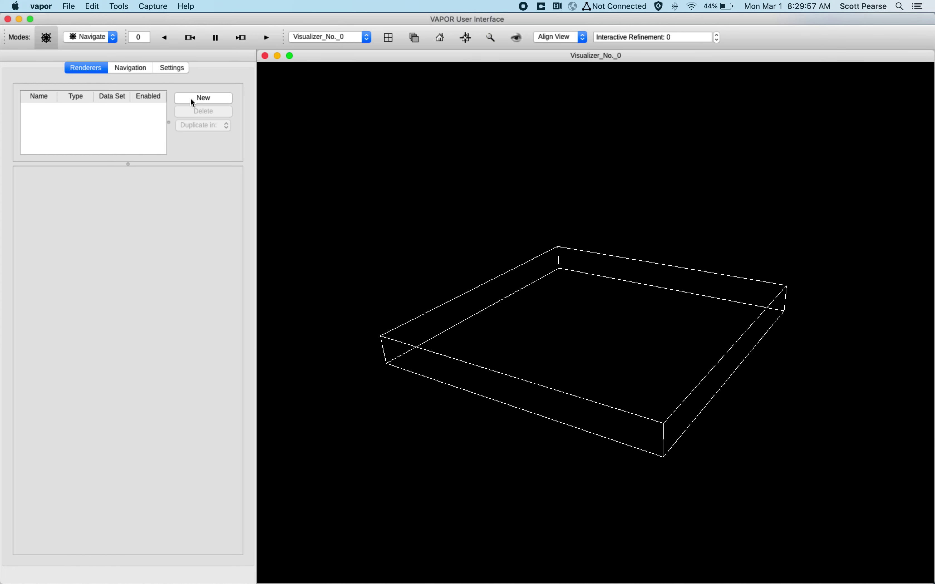
click(219, 100)
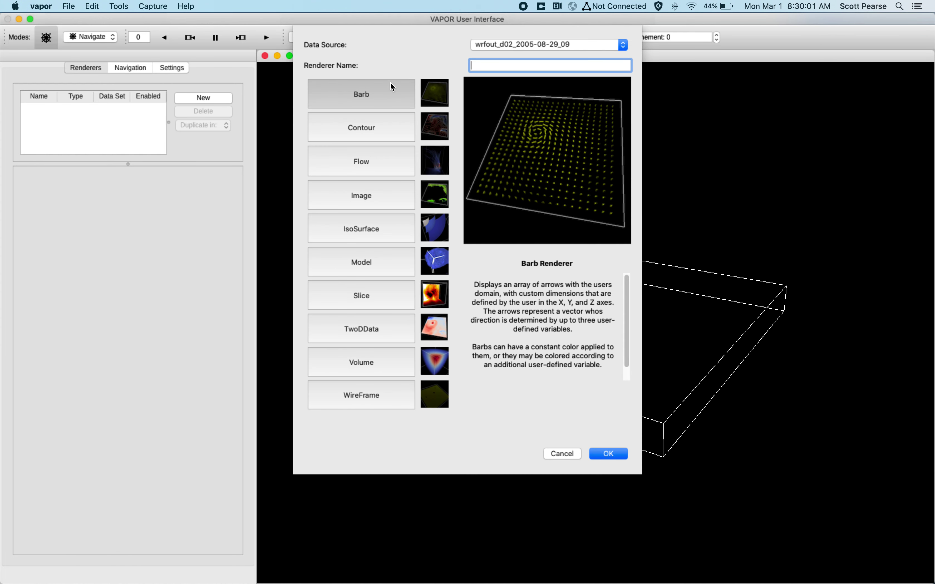
click(390, 360)
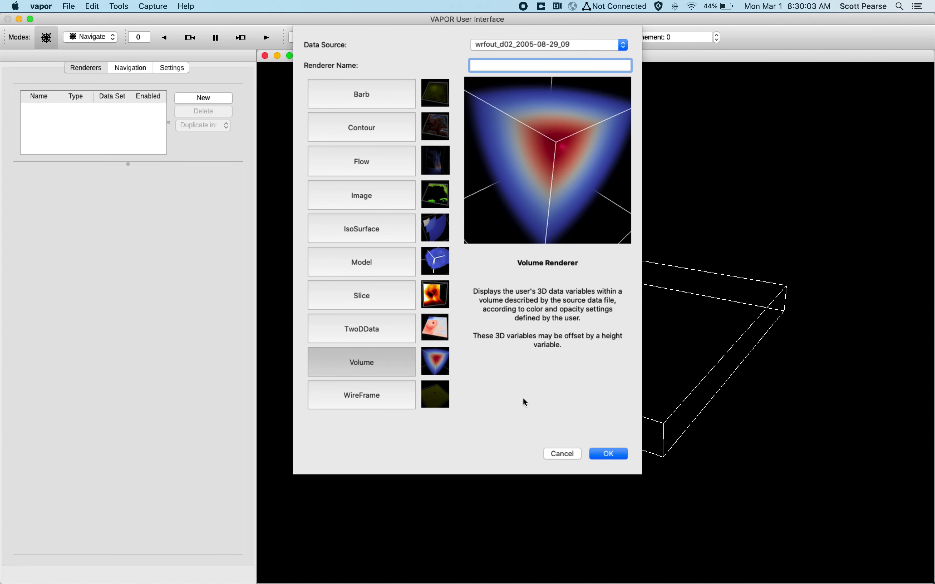
click(618, 452)
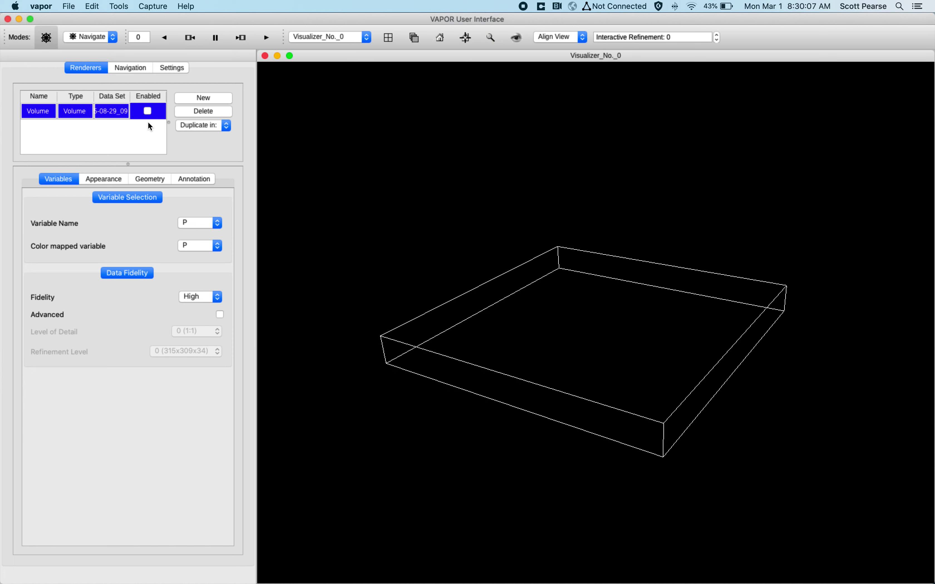
click(147, 111)
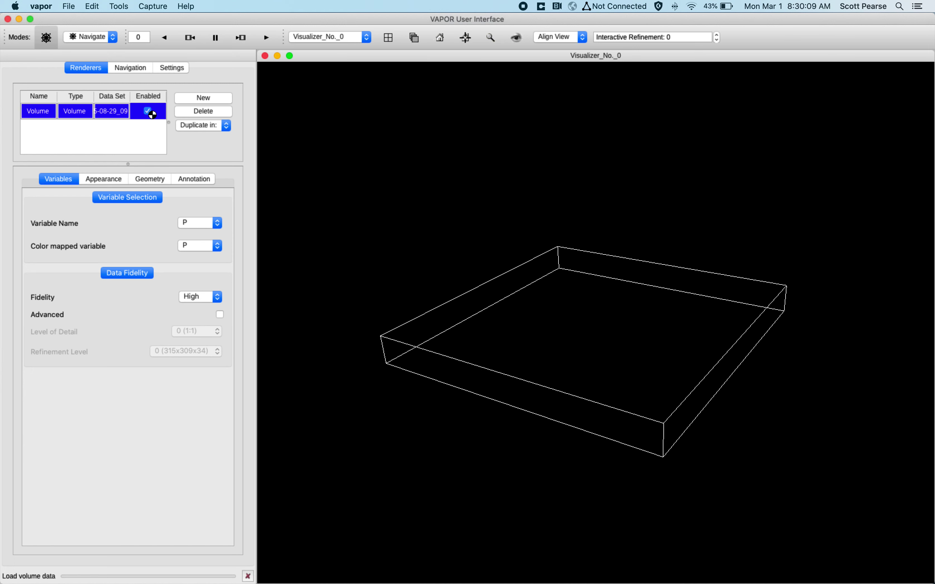
drag(512, 303, 618, 223)
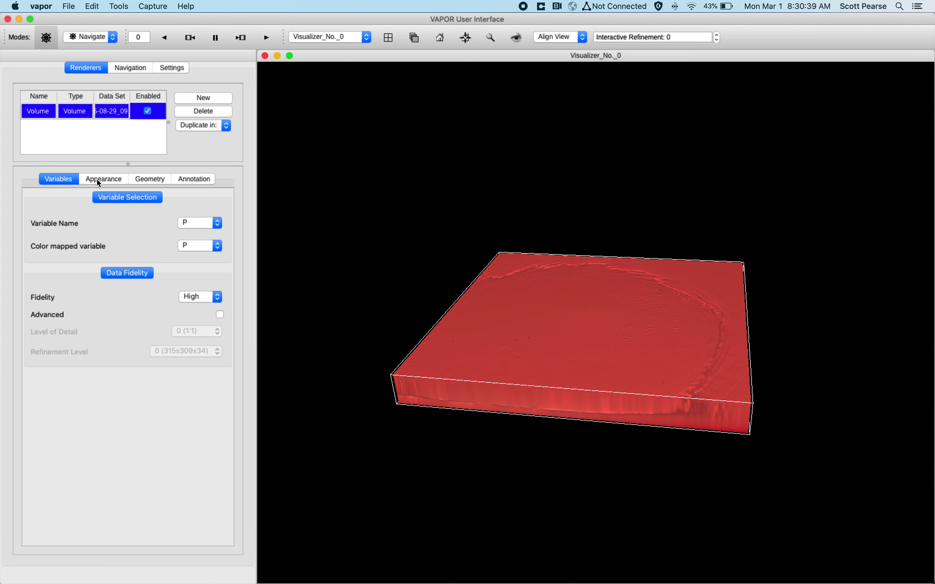
Step: Examine the opacity and color control points of the Volume renderer's transfer function, comparing those at the upper end of the data range
click(111, 180)
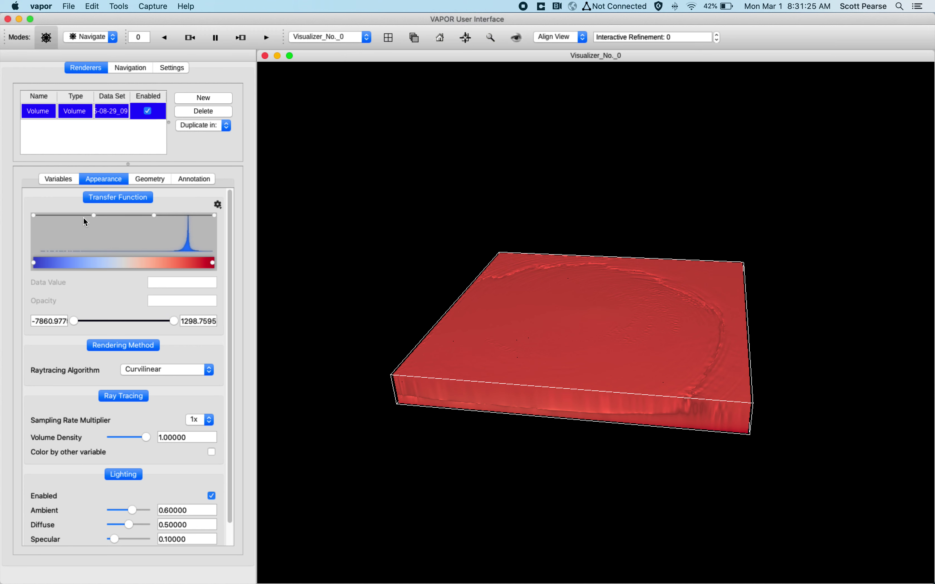
click(153, 216)
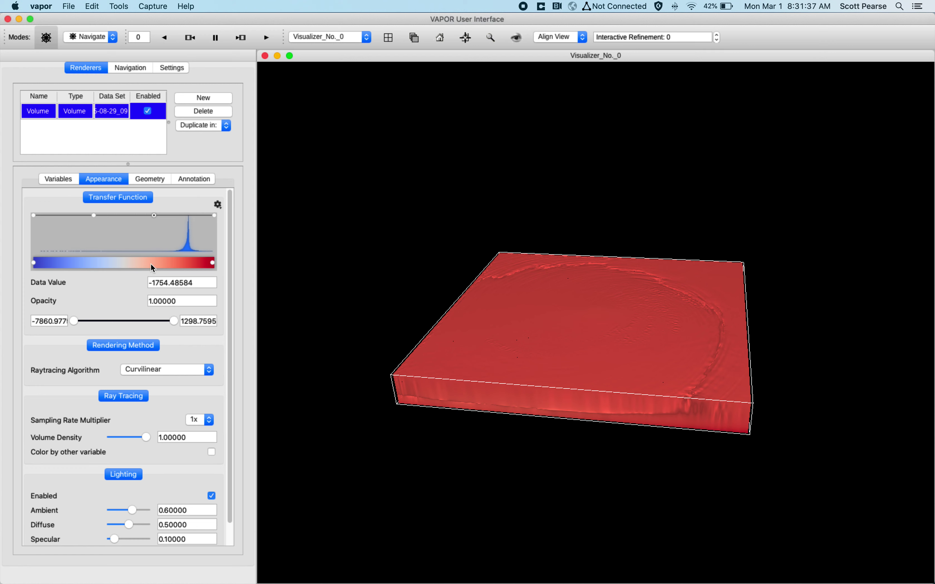
click(214, 216)
click(212, 263)
click(214, 216)
click(212, 263)
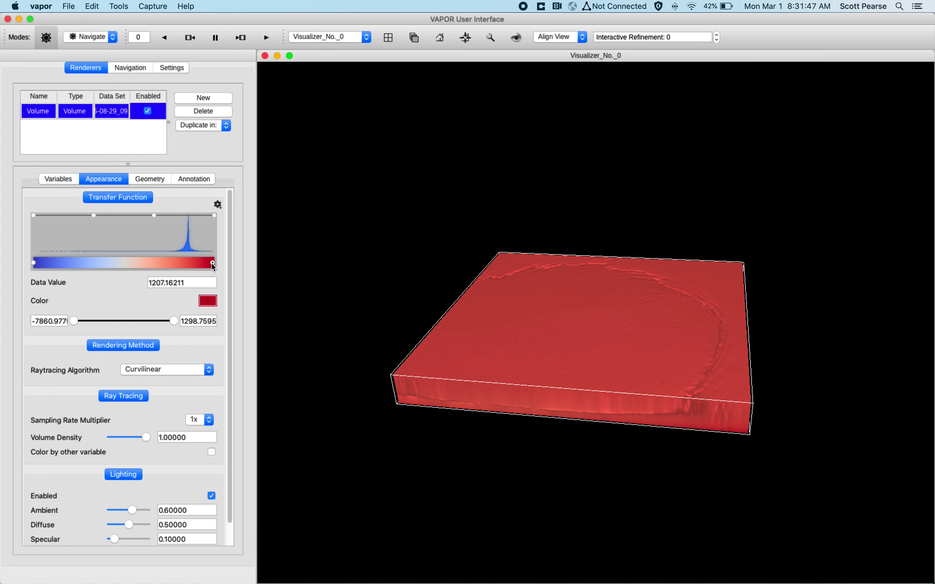
click(215, 216)
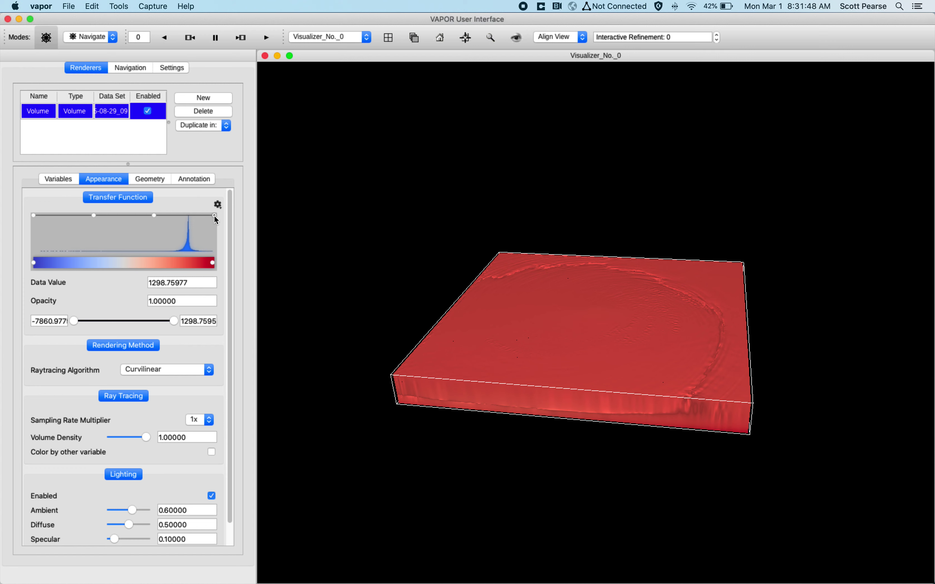
click(213, 263)
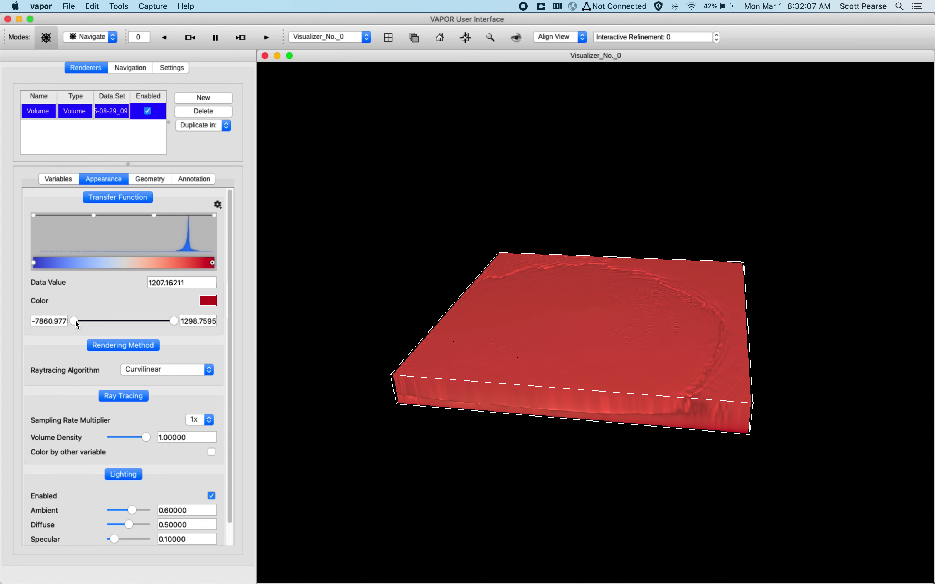
Step: Narrow the transfer function's data range to about -596.36 through 509.13
drag(74, 322, 152, 322)
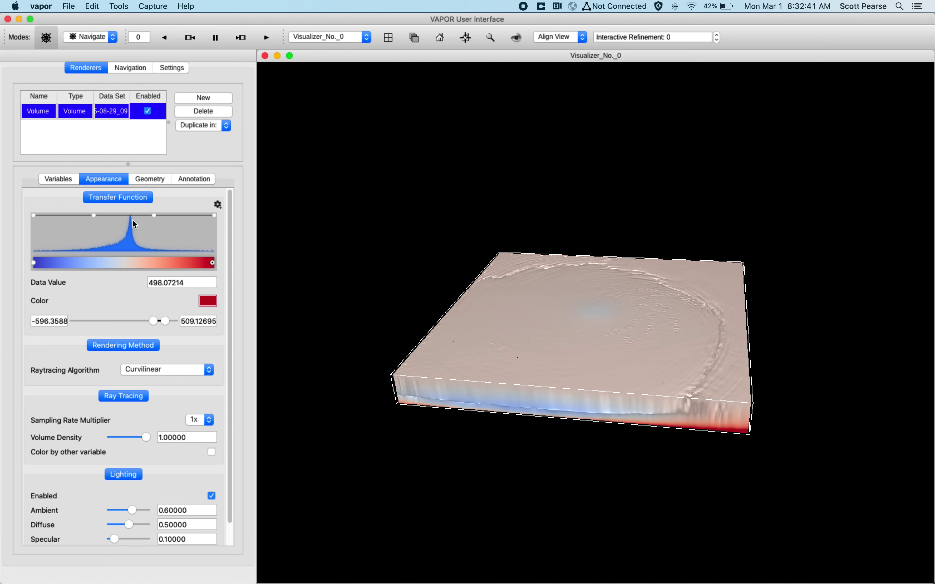
drag(567, 296, 557, 213)
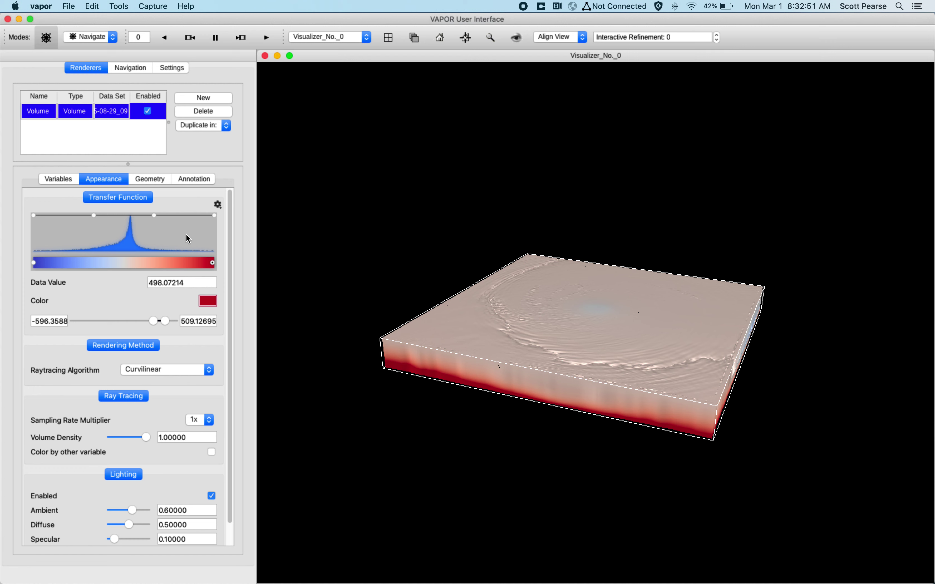
Step: Lower the two middle opacity control points together to 0 so mid-range pressure values are transparent
click(126, 216)
drag(127, 217, 127, 256)
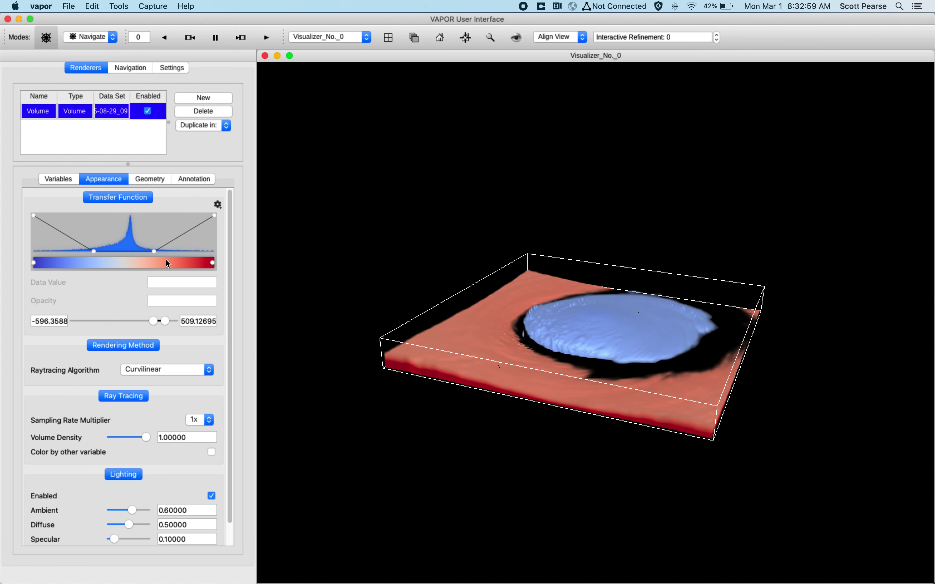
drag(478, 407, 429, 419)
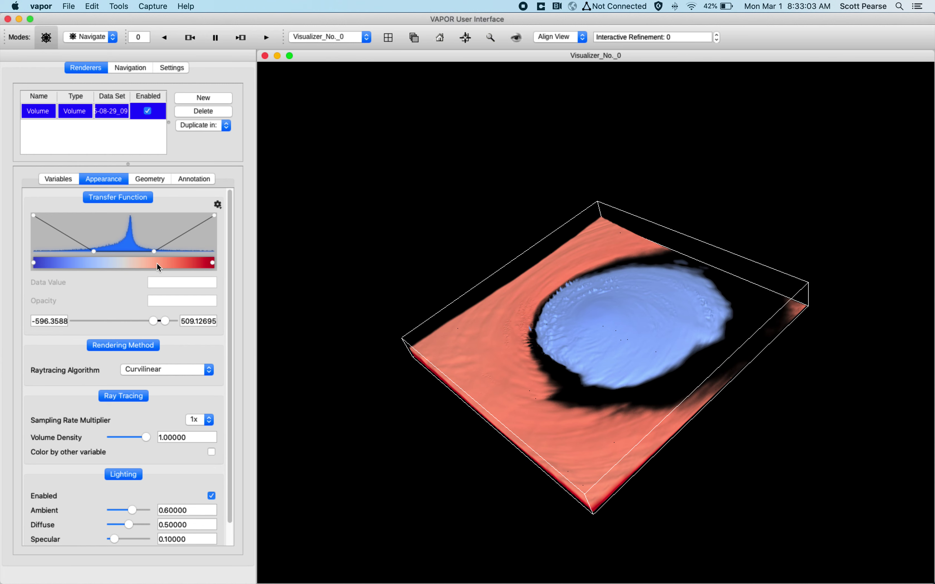
drag(394, 322, 374, 298)
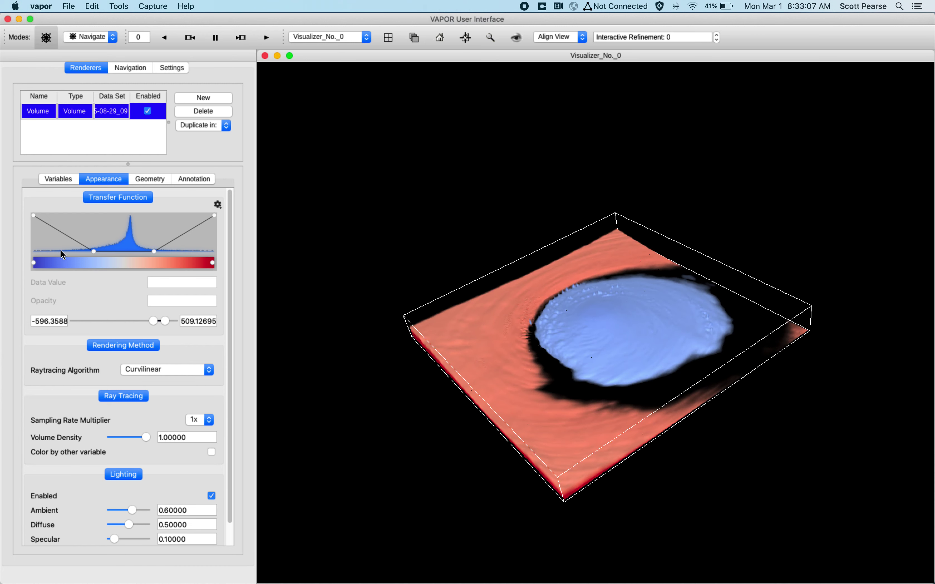
double_click(50, 321)
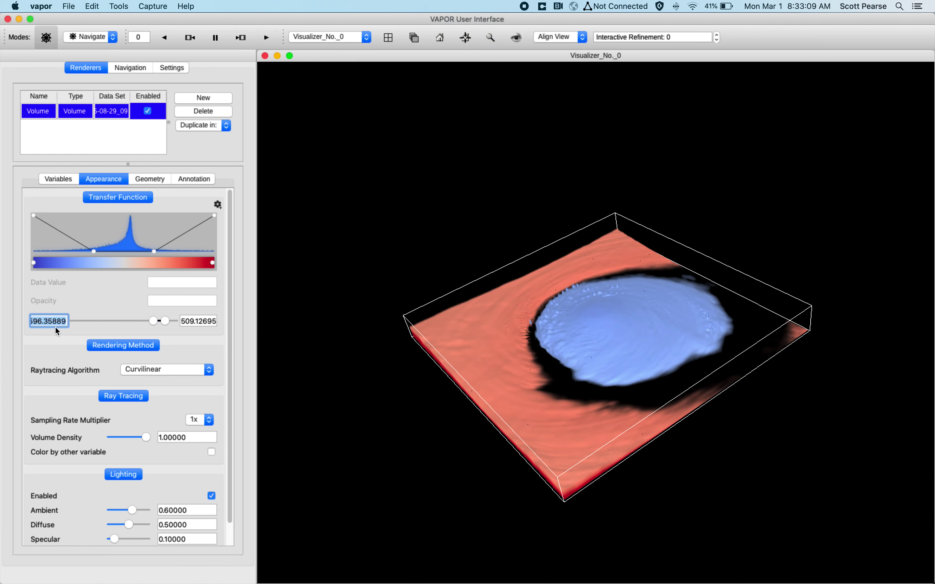
drag(57, 321, 10, 321)
double_click(199, 320)
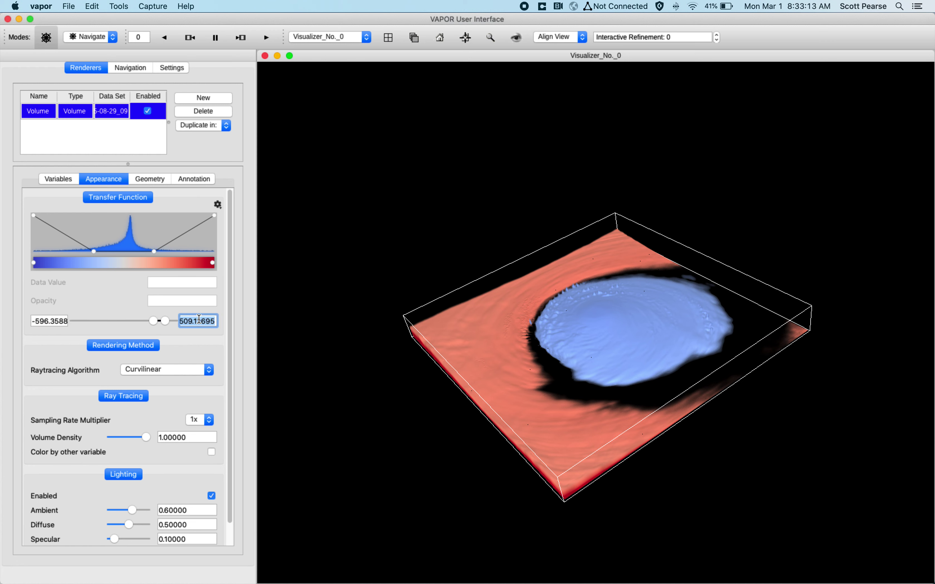
click(634, 332)
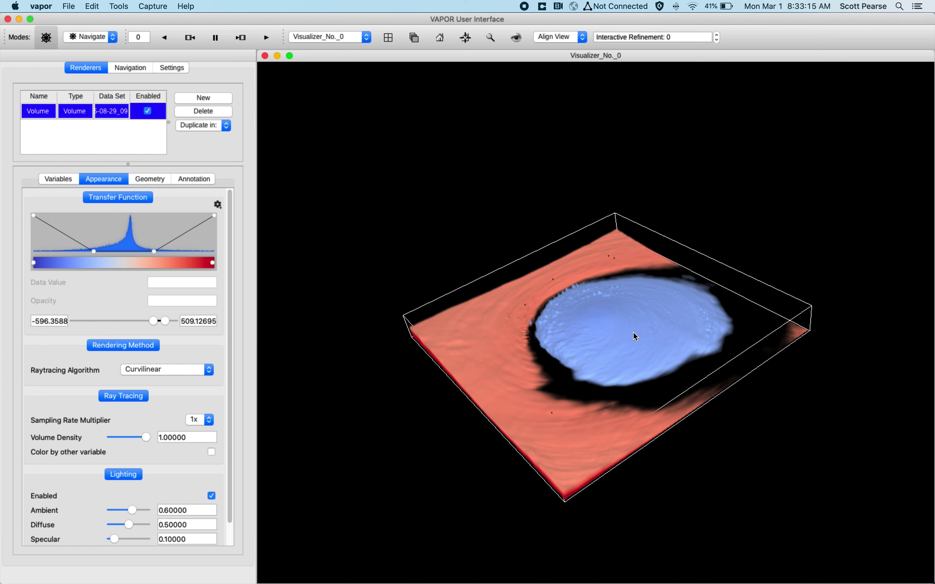
Step: Move the two zero-opacity control points outward to widen the transparent band, placing the upper one at about 218.87
drag(490, 324, 278, 297)
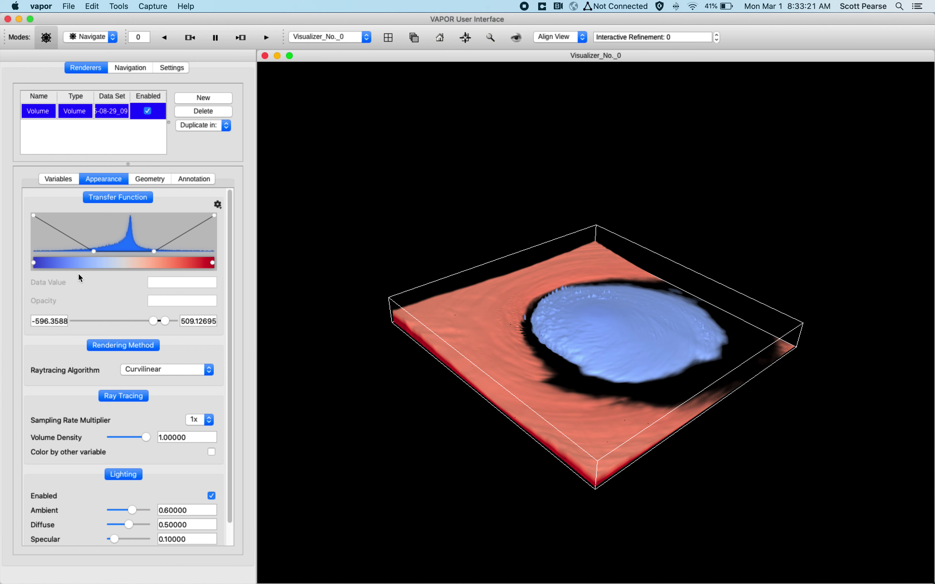
right_drag(646, 372, 636, 271)
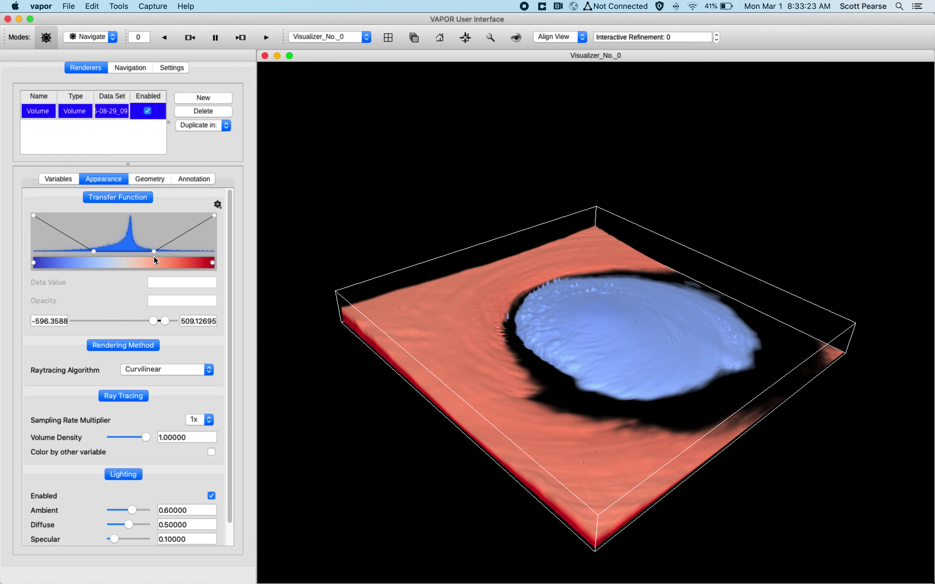
drag(94, 252, 75, 273)
drag(153, 252, 167, 267)
Step: Examine the blue low-pressure region of the rendered volume up close from several low angles
drag(660, 387, 695, 283)
scroll(688, 303, up, 5)
drag(638, 305, 620, 280)
scroll(652, 279, up, 3)
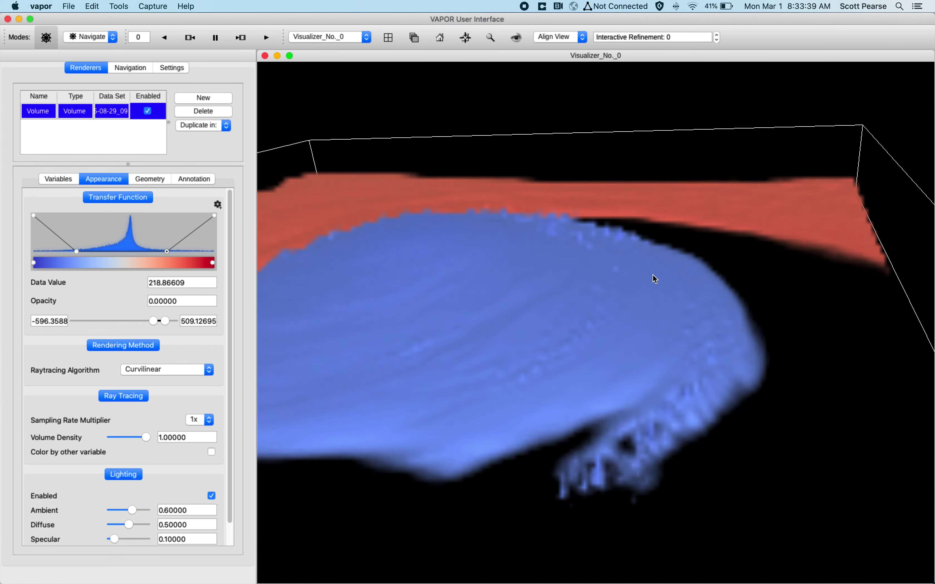
drag(651, 288, 653, 284)
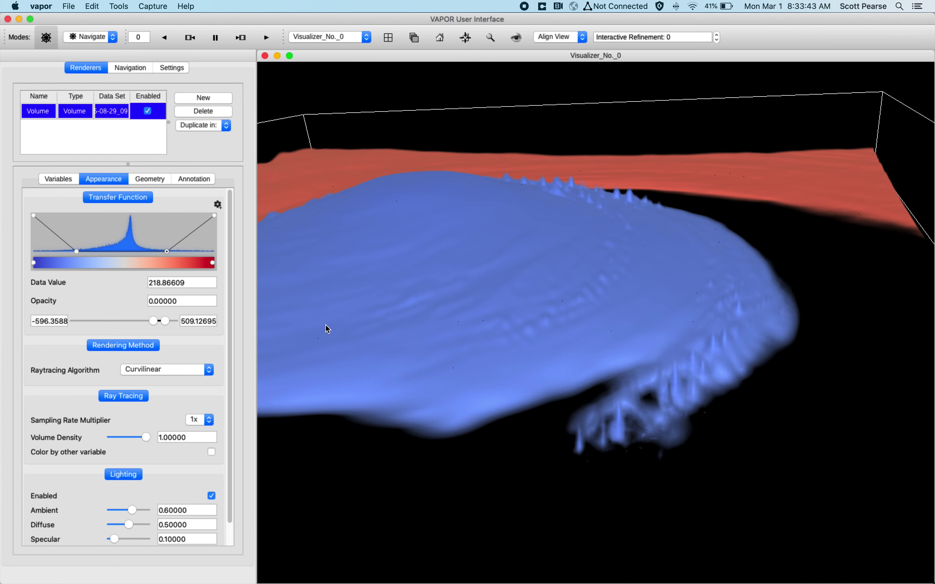
drag(325, 325, 330, 316)
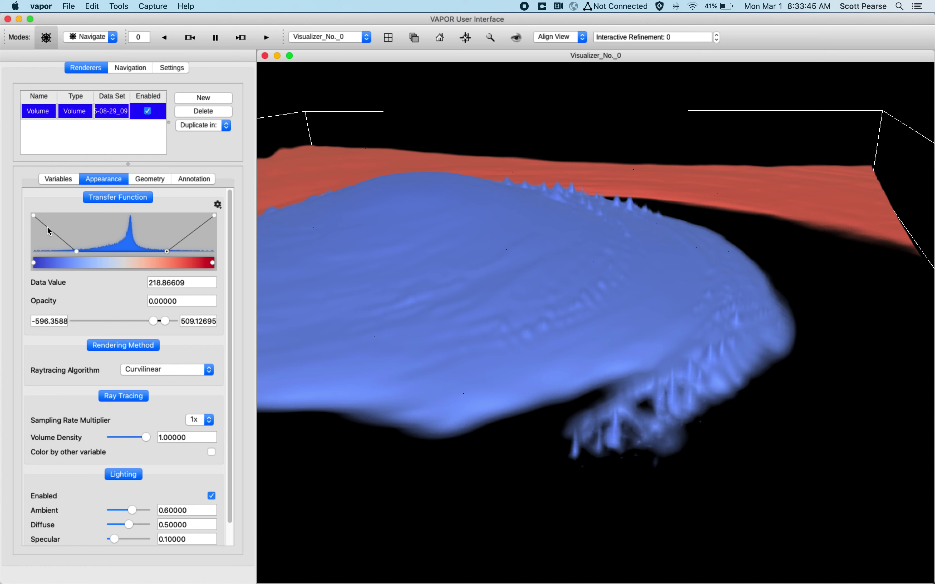
Step: Inspect the data values, opacity and color of the transfer function's outermost control points
mouse_move(33, 215)
mouse_down()
mouse_move(31, 237)
mouse_move(28, 211)
mouse_up()
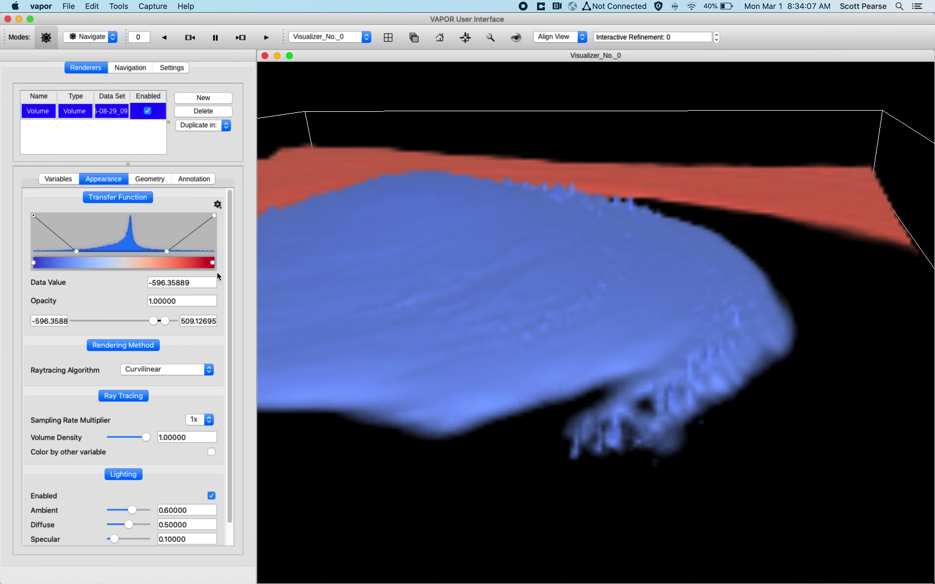
click(213, 263)
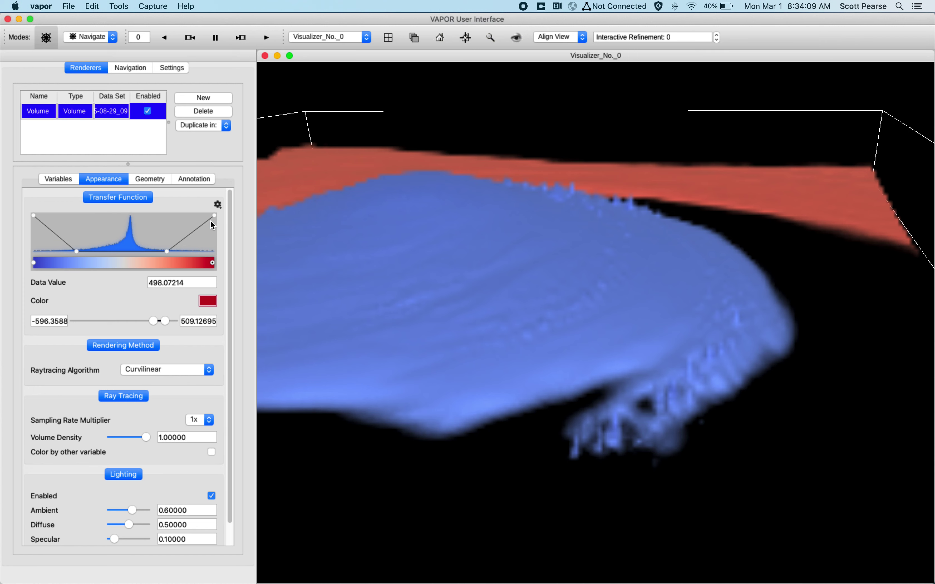
click(213, 215)
click(213, 259)
click(213, 215)
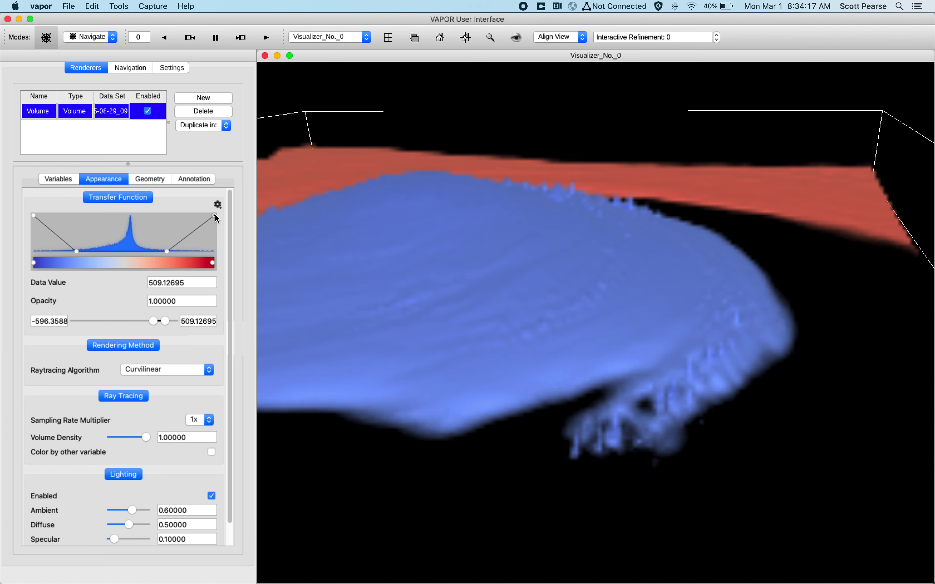
click(212, 262)
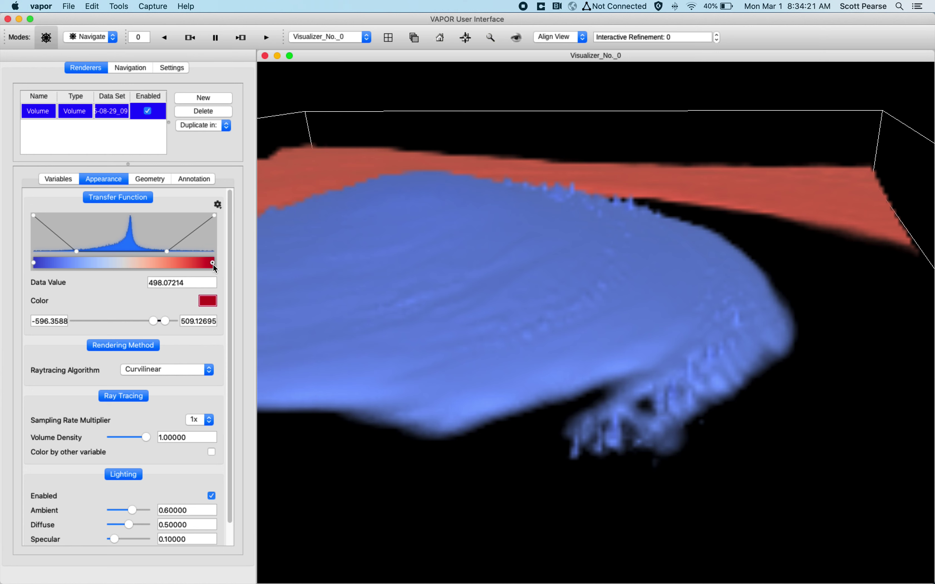
Step: Browse the categories of built-in colormaps and check the two end control points of the current color bar
drag(317, 306, 338, 311)
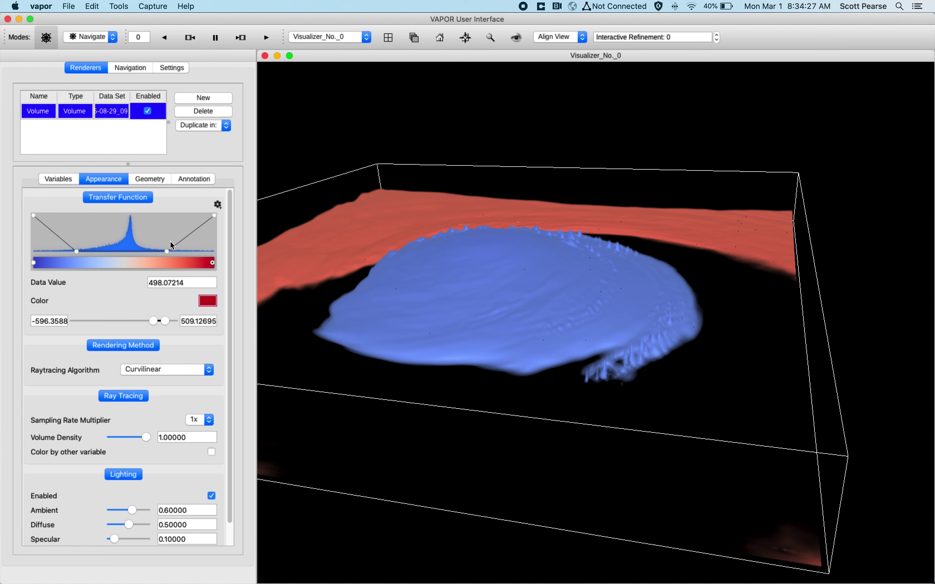
click(217, 205)
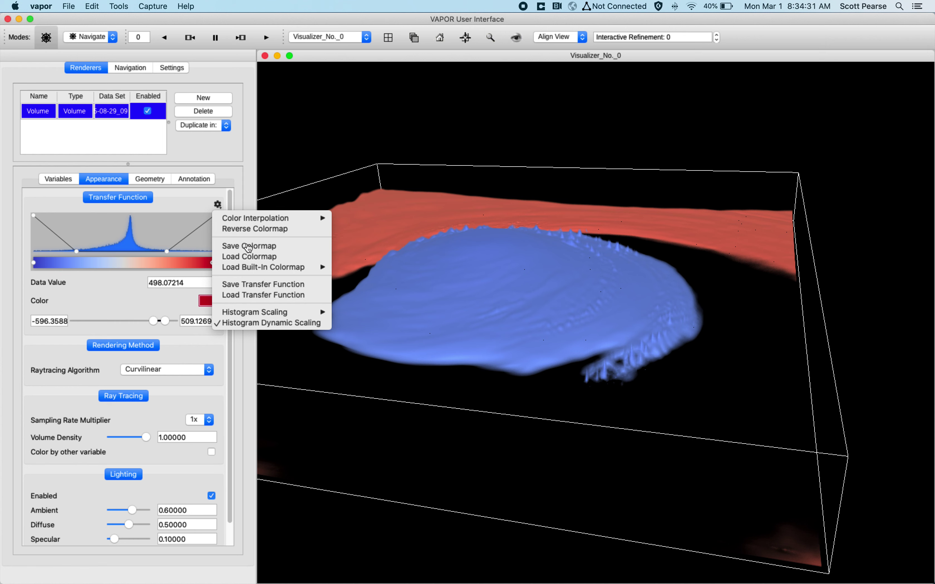
mouse_move(262, 272)
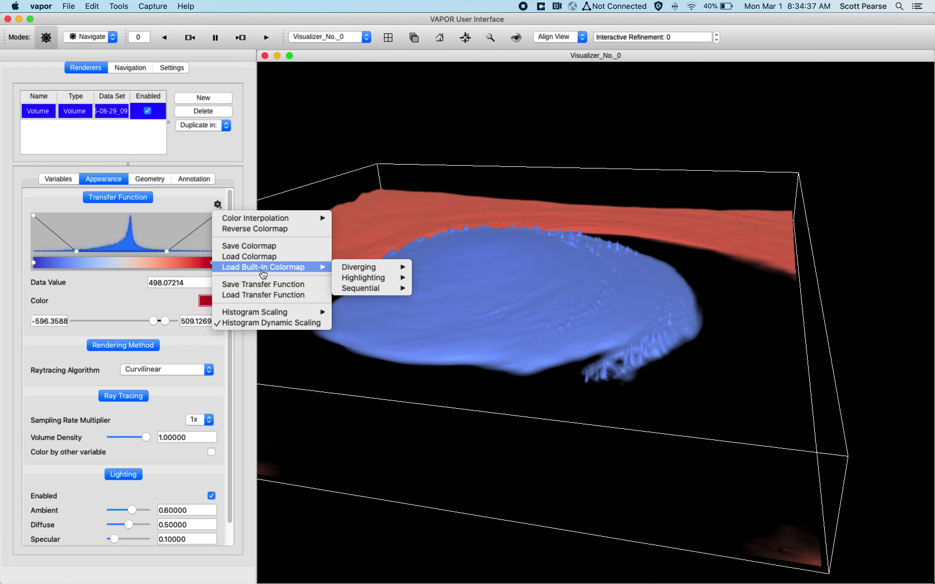
mouse_move(375, 267)
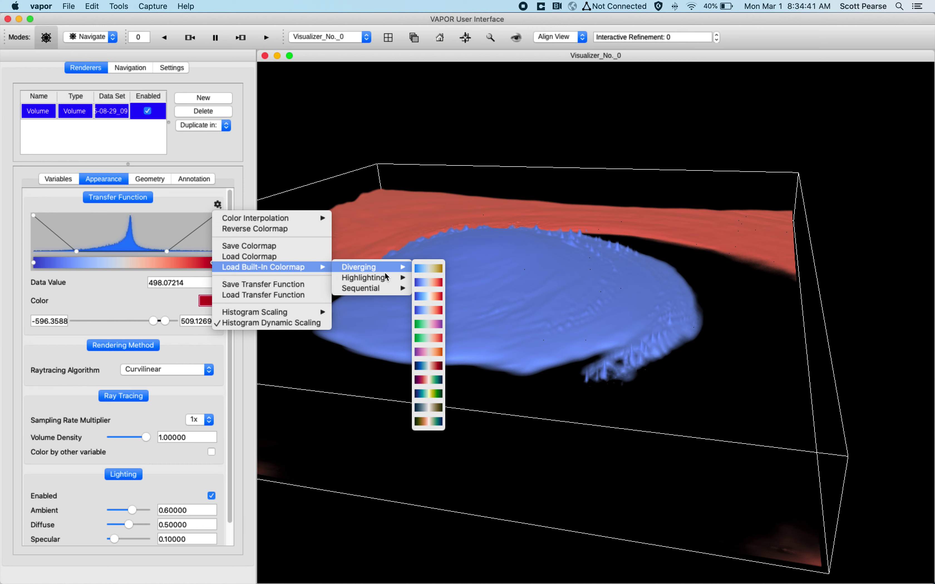
mouse_move(392, 290)
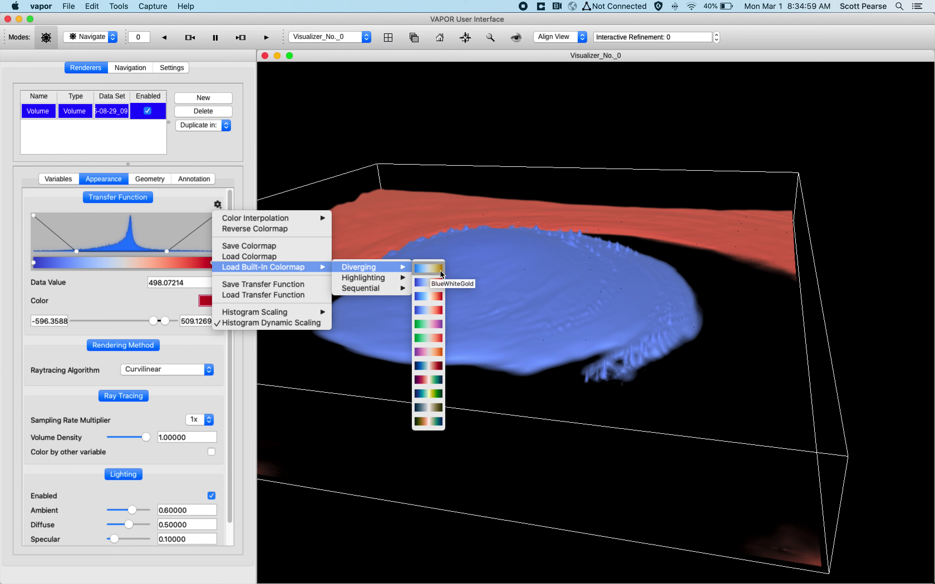
click(98, 283)
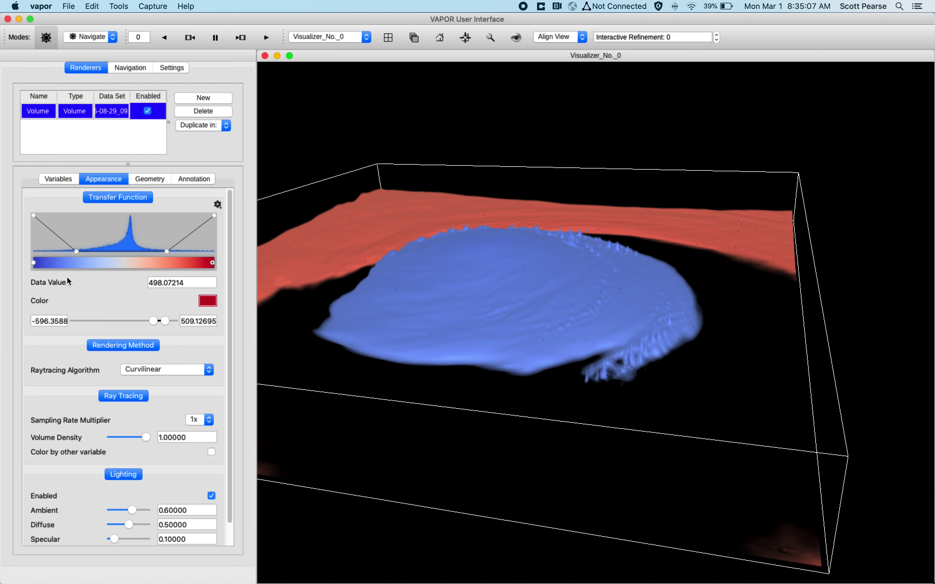
click(34, 263)
click(212, 264)
Step: Load the built-in sequential colormap running from dark teal through purple and orange to yellow, and view the volume from above
click(217, 205)
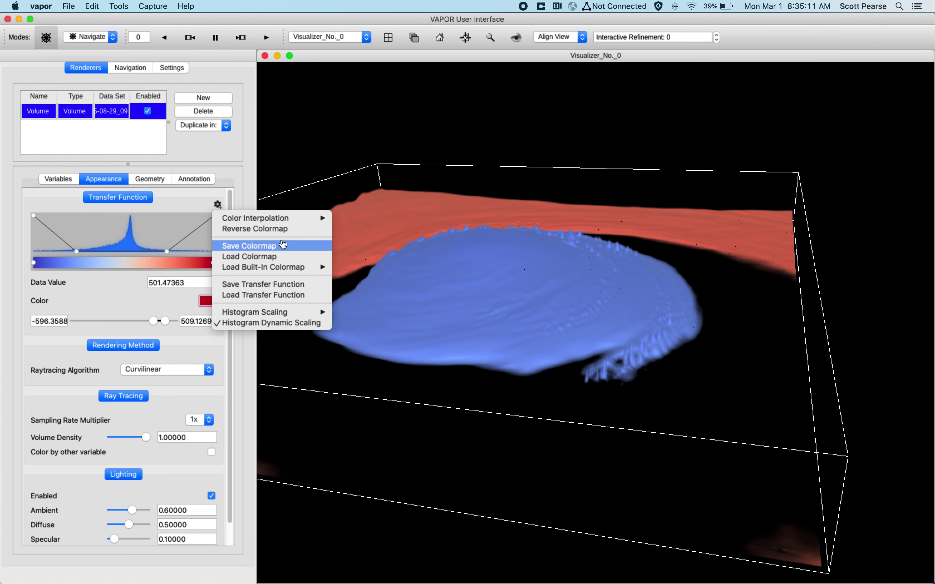
mouse_move(291, 270)
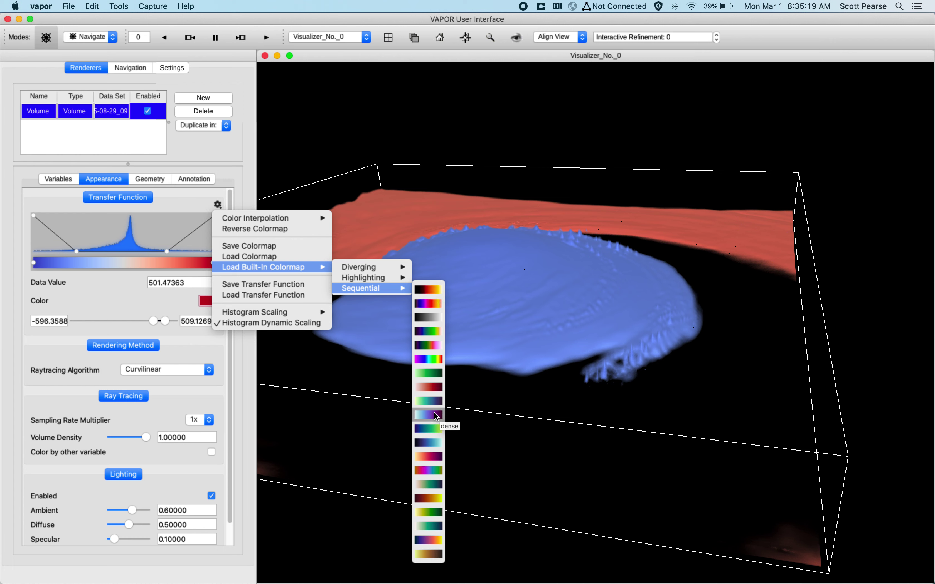
click(440, 543)
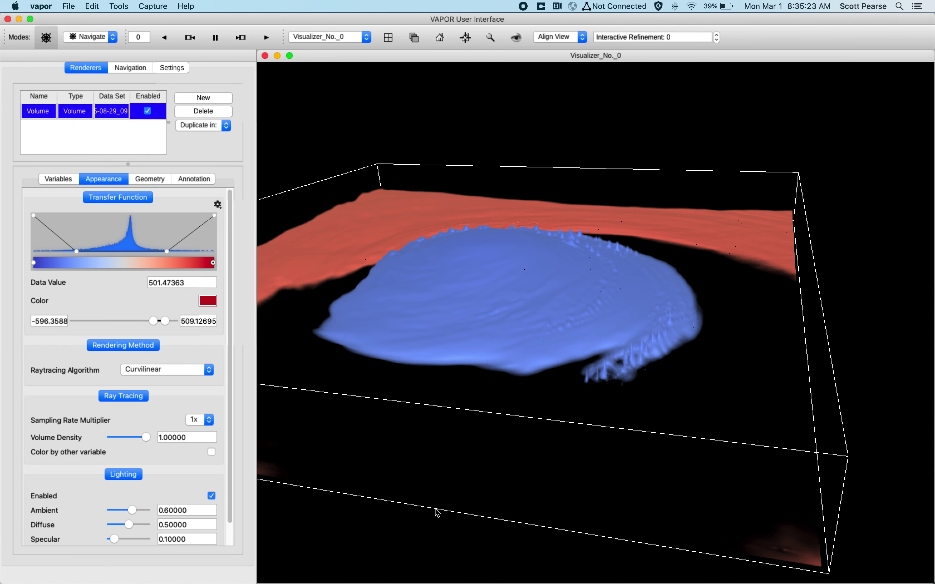
drag(478, 291, 609, 415)
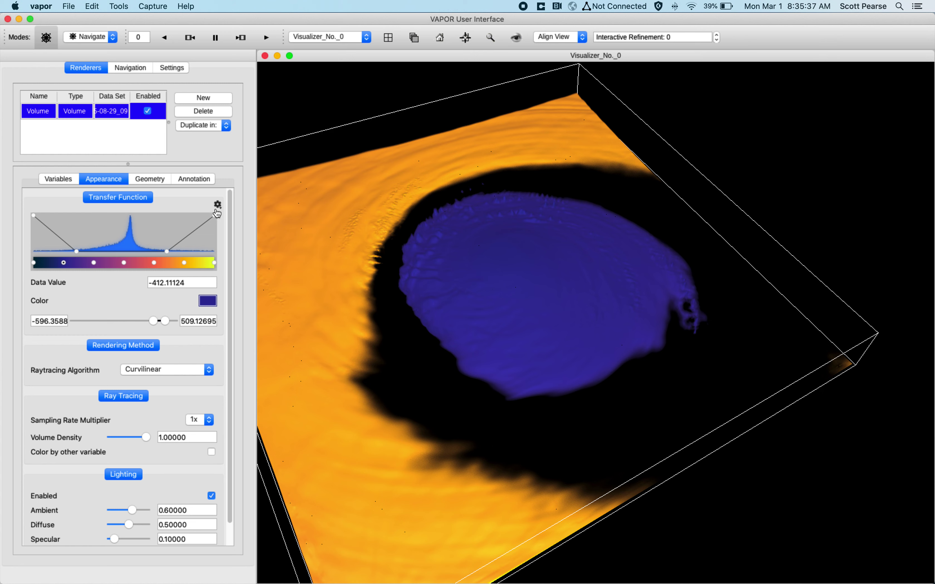
Step: Shift the inner color control points along the color bar, placing the orange one at 372.50018 and the purple one at -122.41724
drag(93, 263, 192, 263)
click(139, 264)
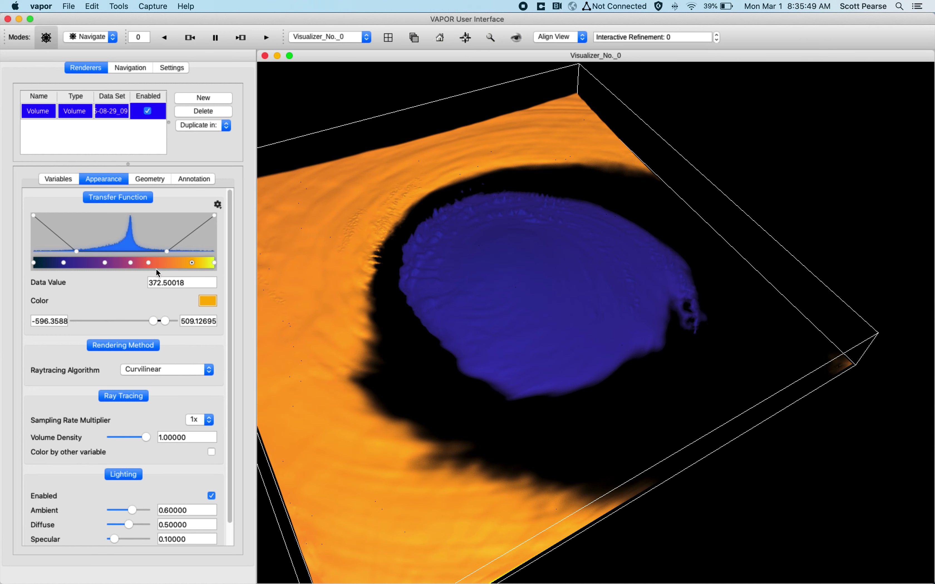
drag(105, 263, 112, 263)
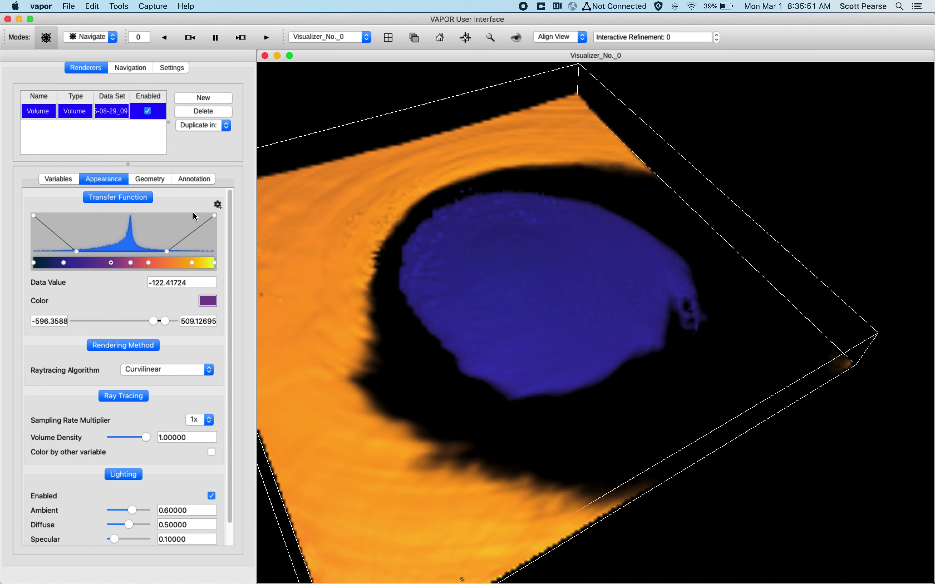
click(217, 205)
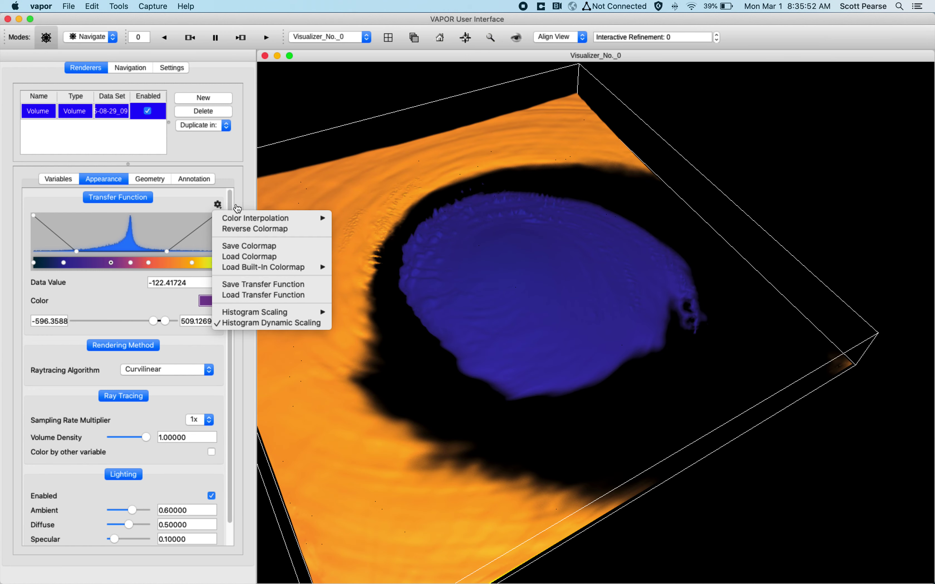
click(295, 285)
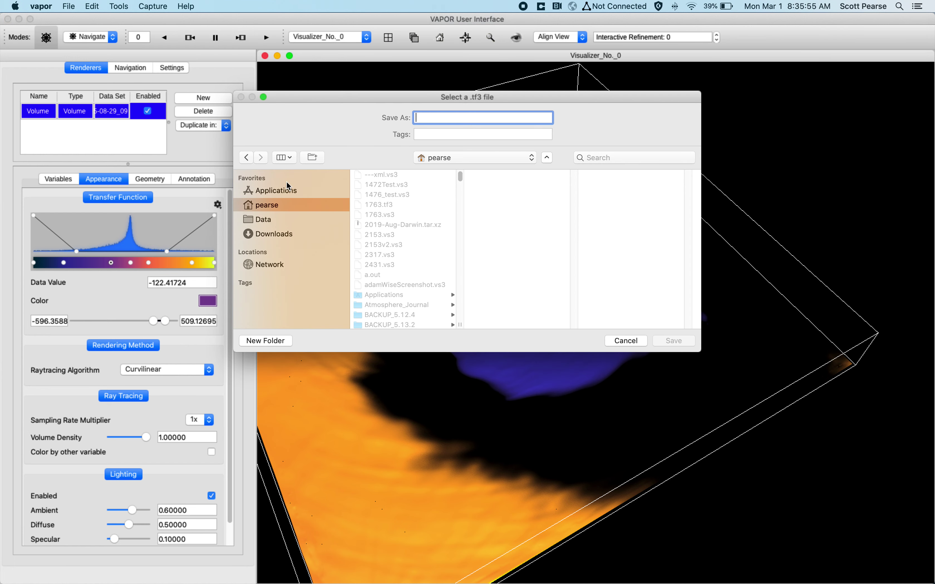
key(Escape)
Step: Save the current transfer function as testWRF in the home folder
click(217, 205)
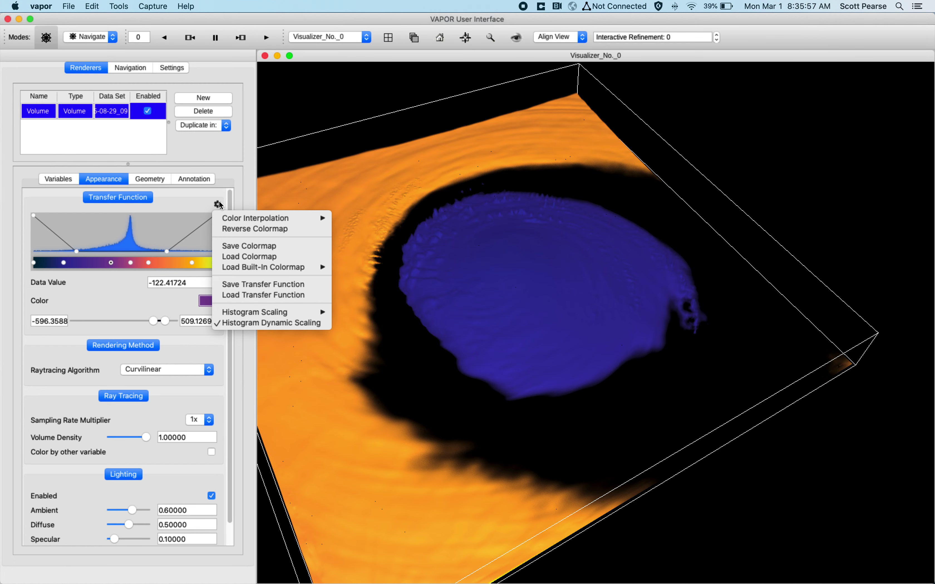
click(219, 206)
click(277, 285)
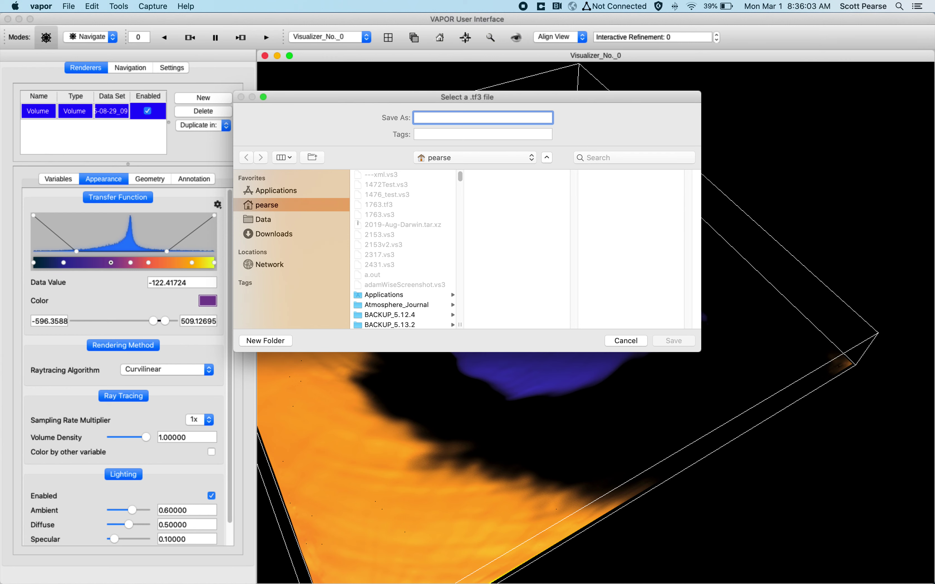
text(testWRF)
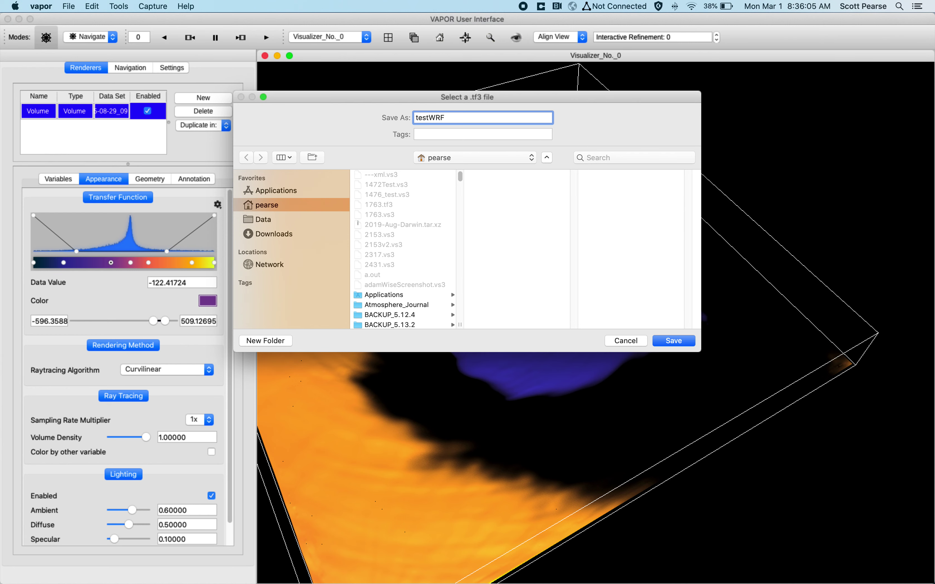
key(Return)
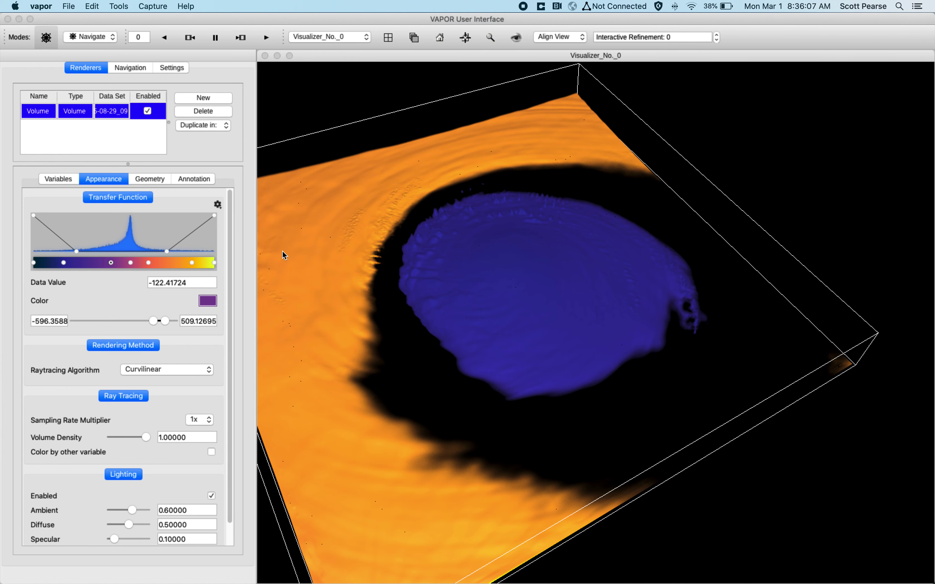
Step: Rearrange the inner color control points to alter the colormap, placing the purple one at -306.09796
drag(148, 262, 182, 263)
drag(193, 262, 81, 262)
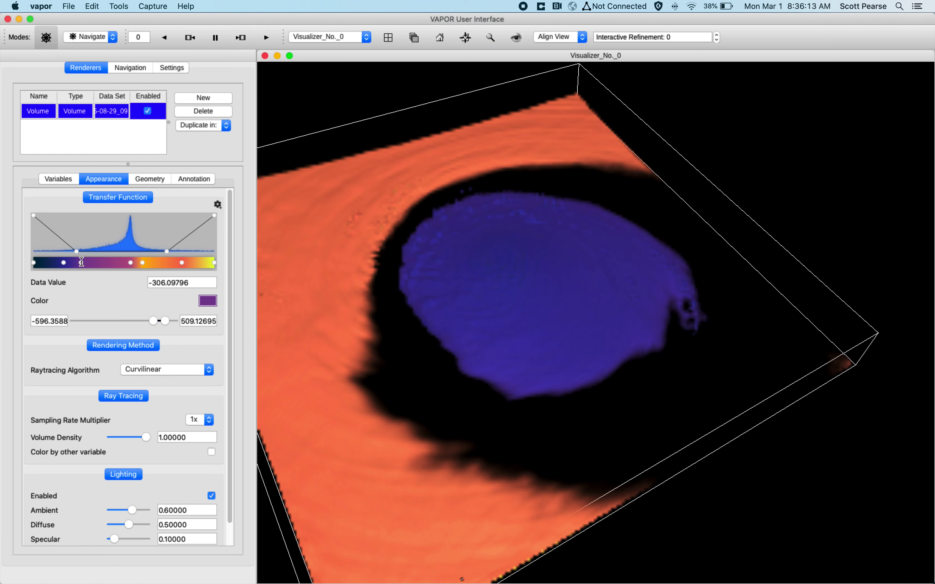
Step: Load the saved transfer function testWRF.tf3 and view the whole volume with it
click(217, 205)
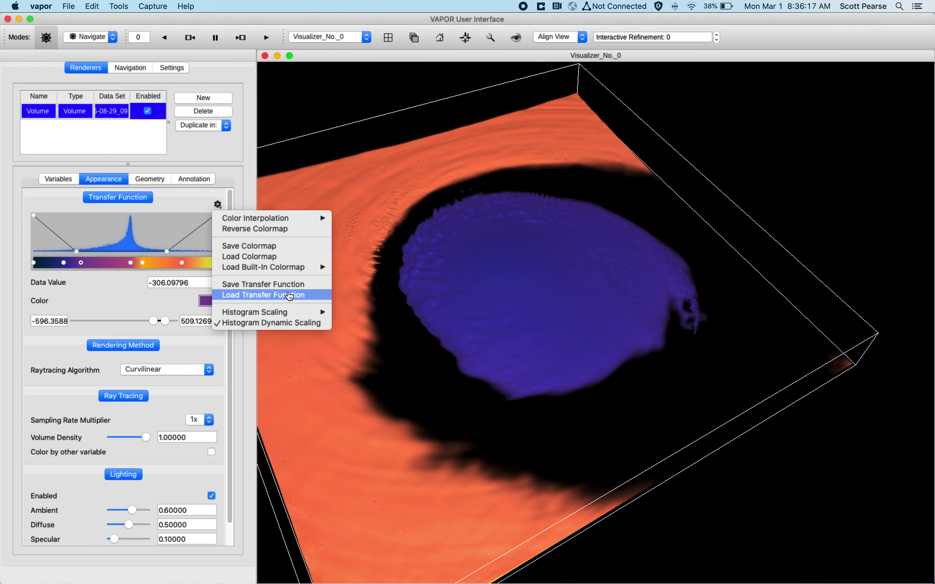
click(287, 295)
click(402, 93)
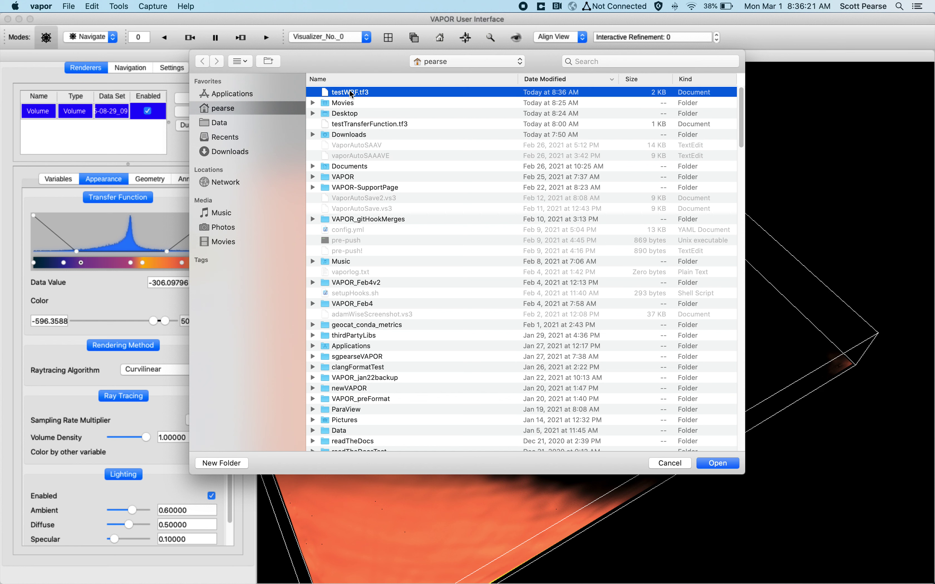
click(717, 463)
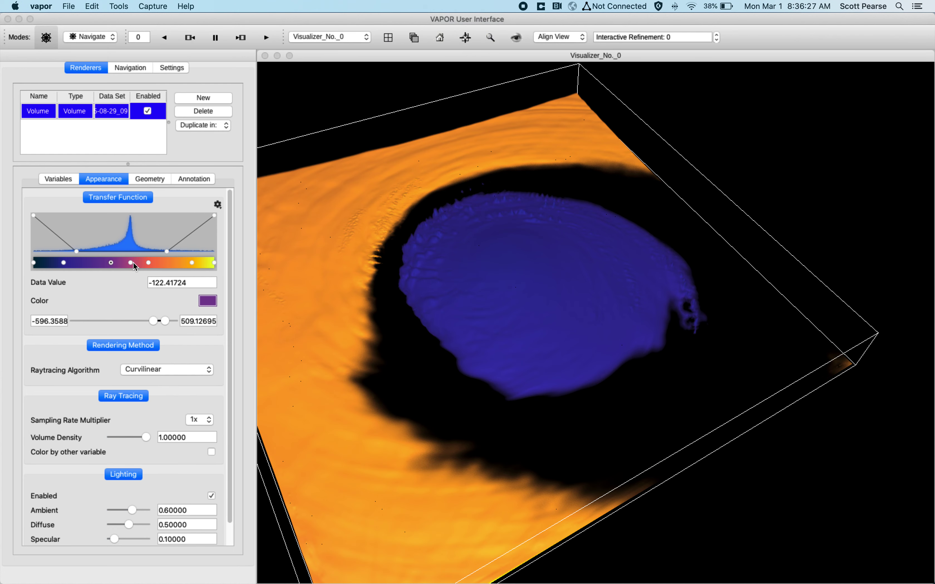
drag(431, 238, 522, 311)
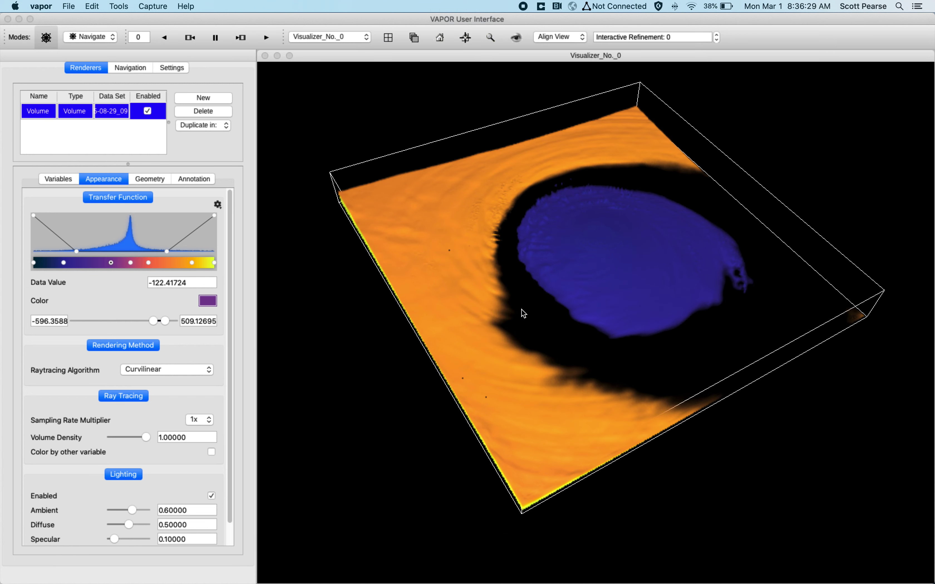